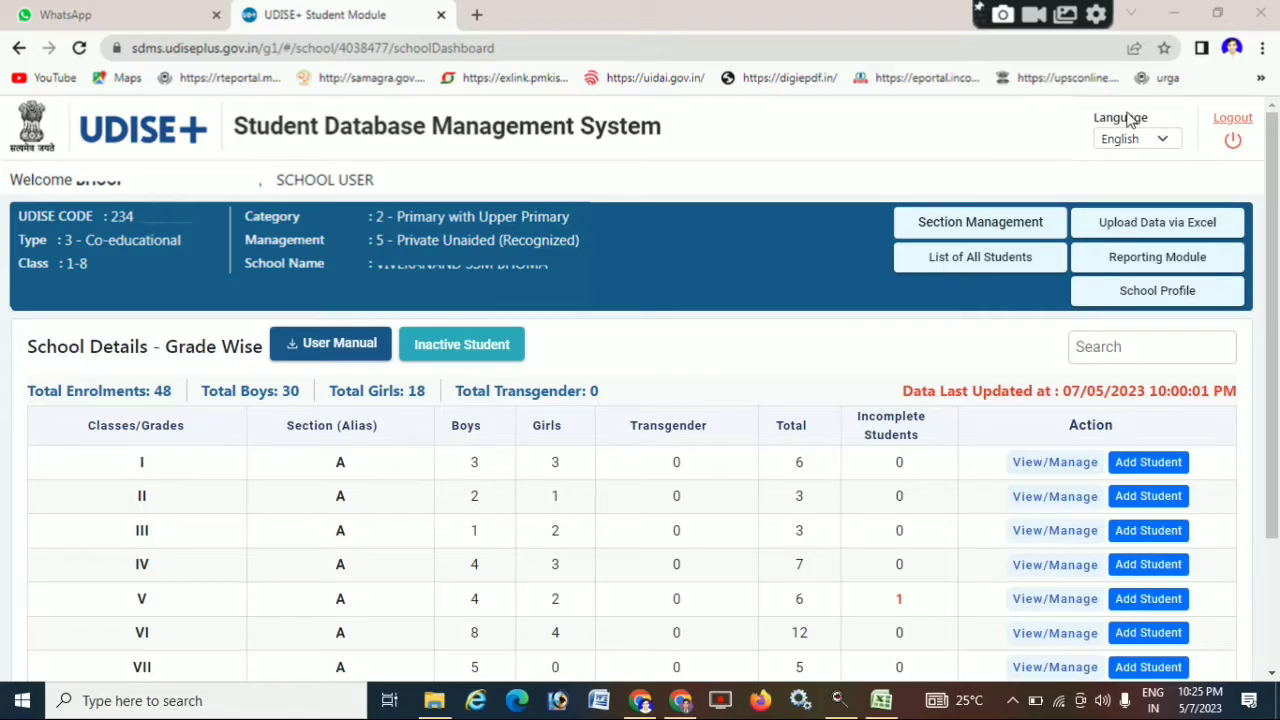
- Change the top-right Language setting from English to हिंदी
click(1131, 146)
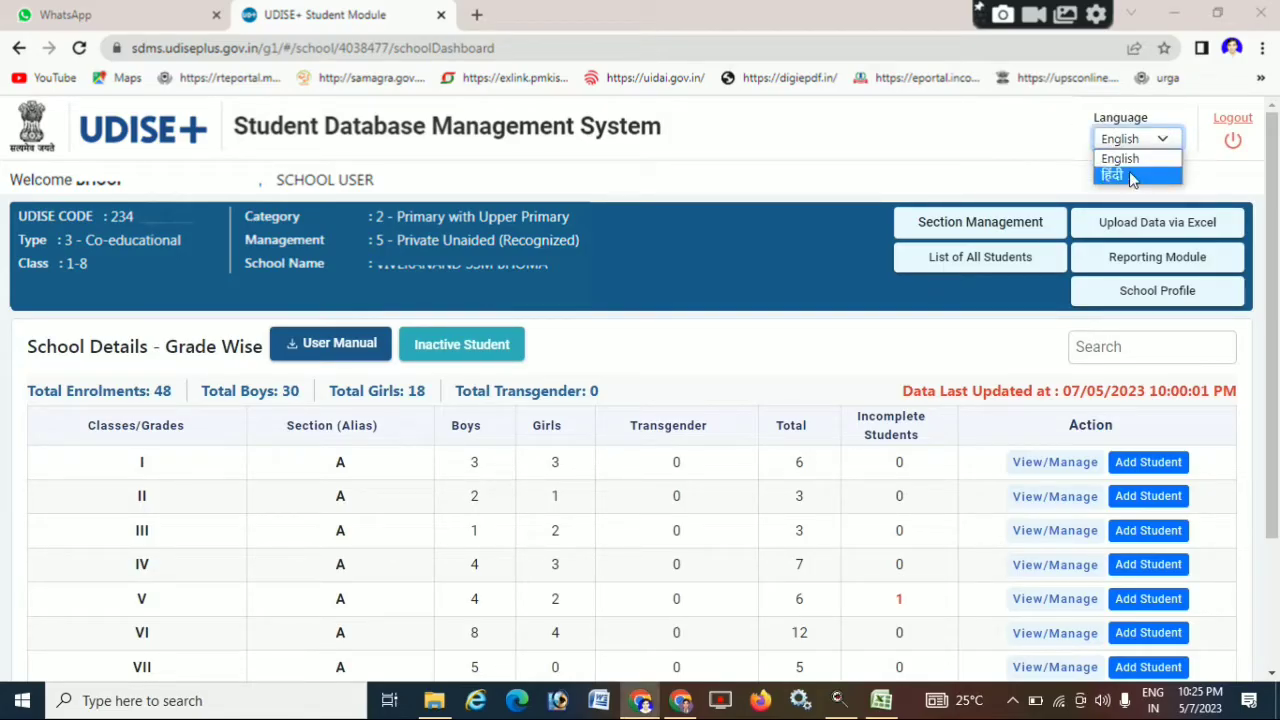
click(1131, 176)
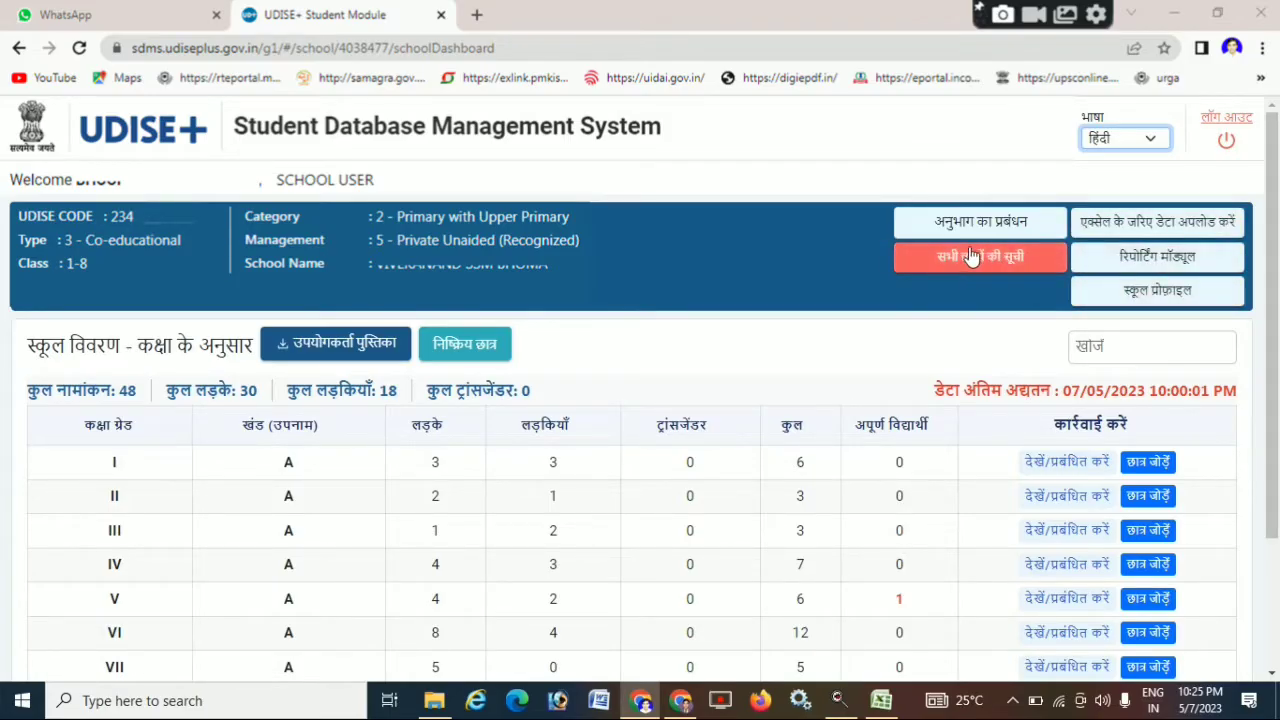
- Go to रिपोर्टिंग मॉड्यूल → नामांकन विवरण and highlight the विवरण छात्र के अनुसार report
click(1160, 266)
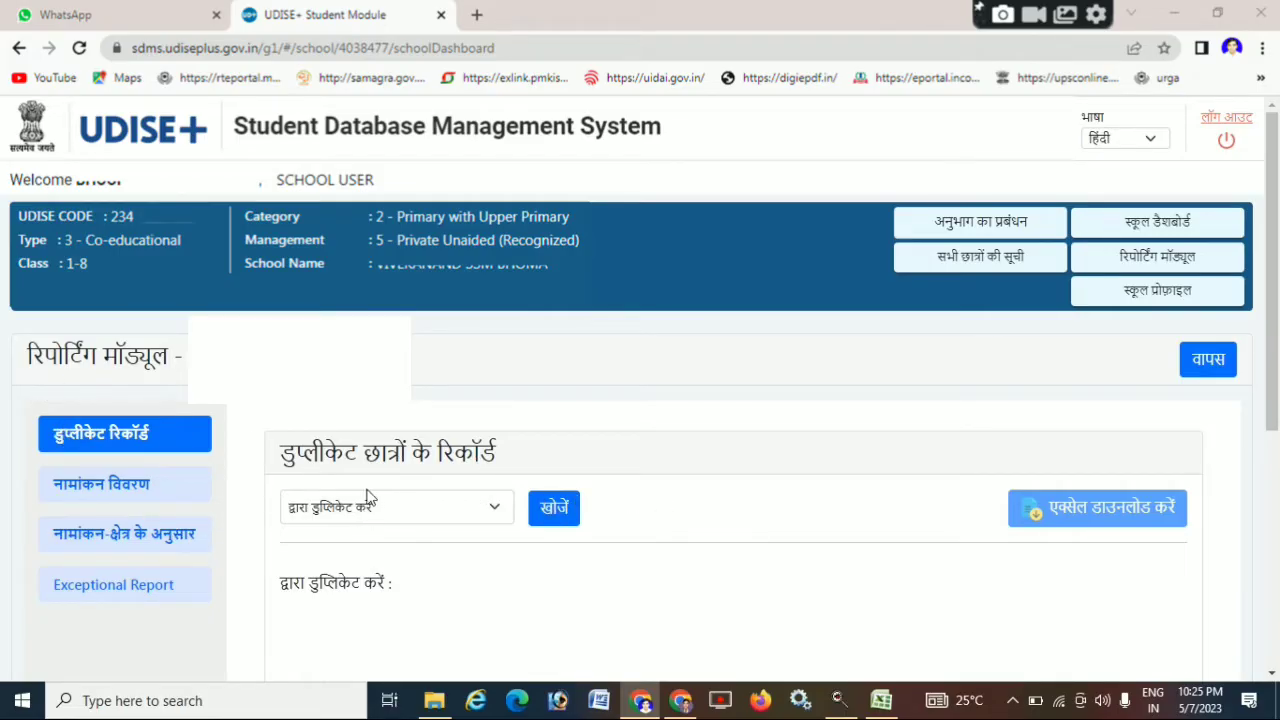
click(145, 494)
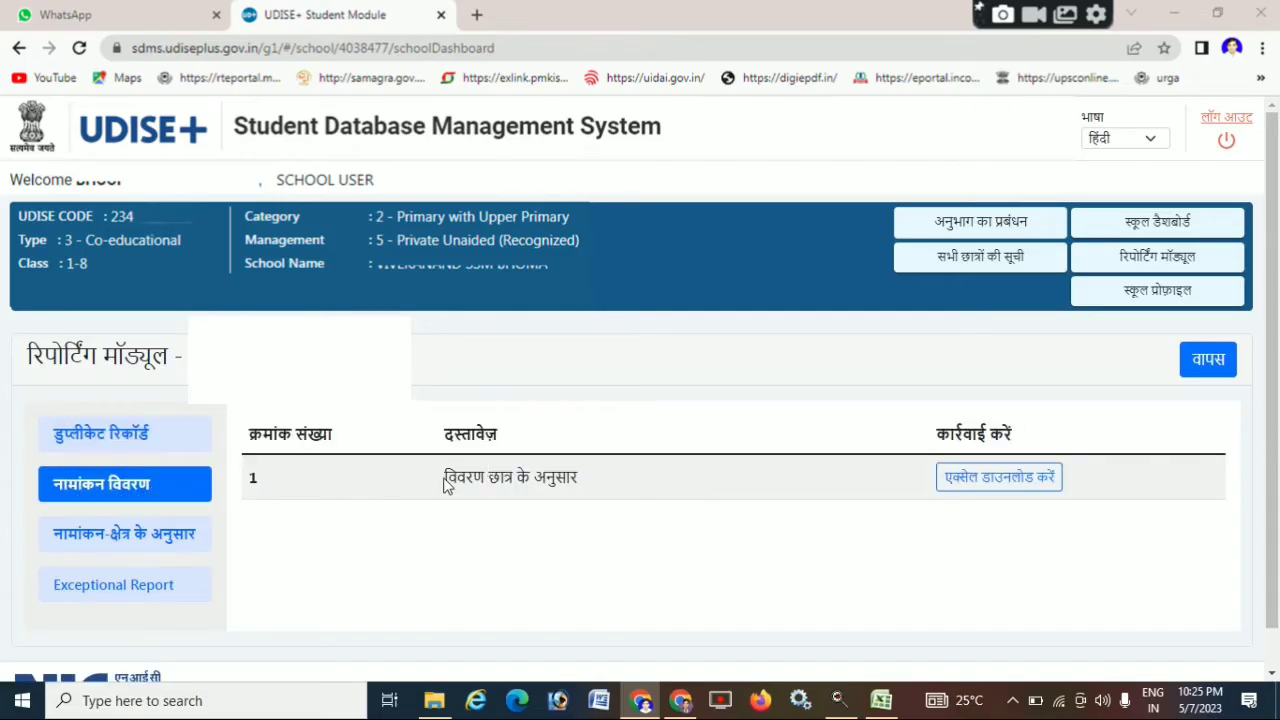
drag(446, 480, 606, 491)
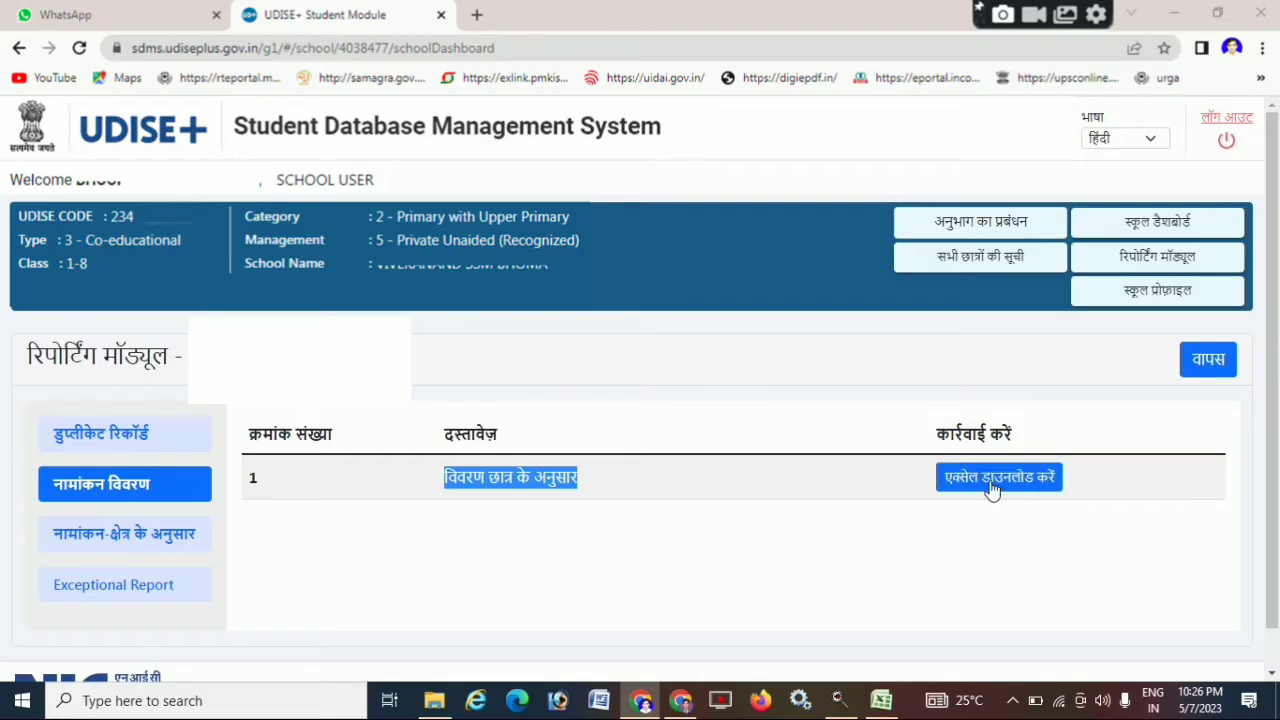
- Download the student-wise report as Student_Data (2).xlsx and open it in Excel from its folder
click(993, 487)
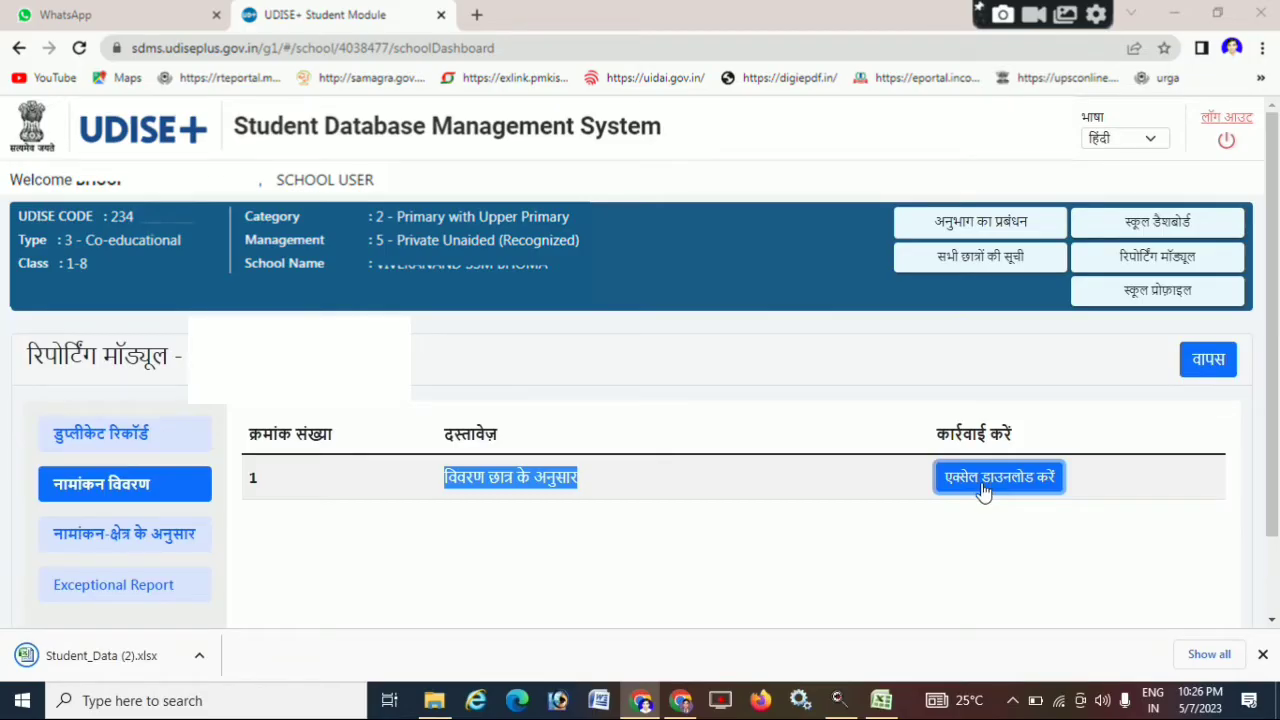
click(175, 673)
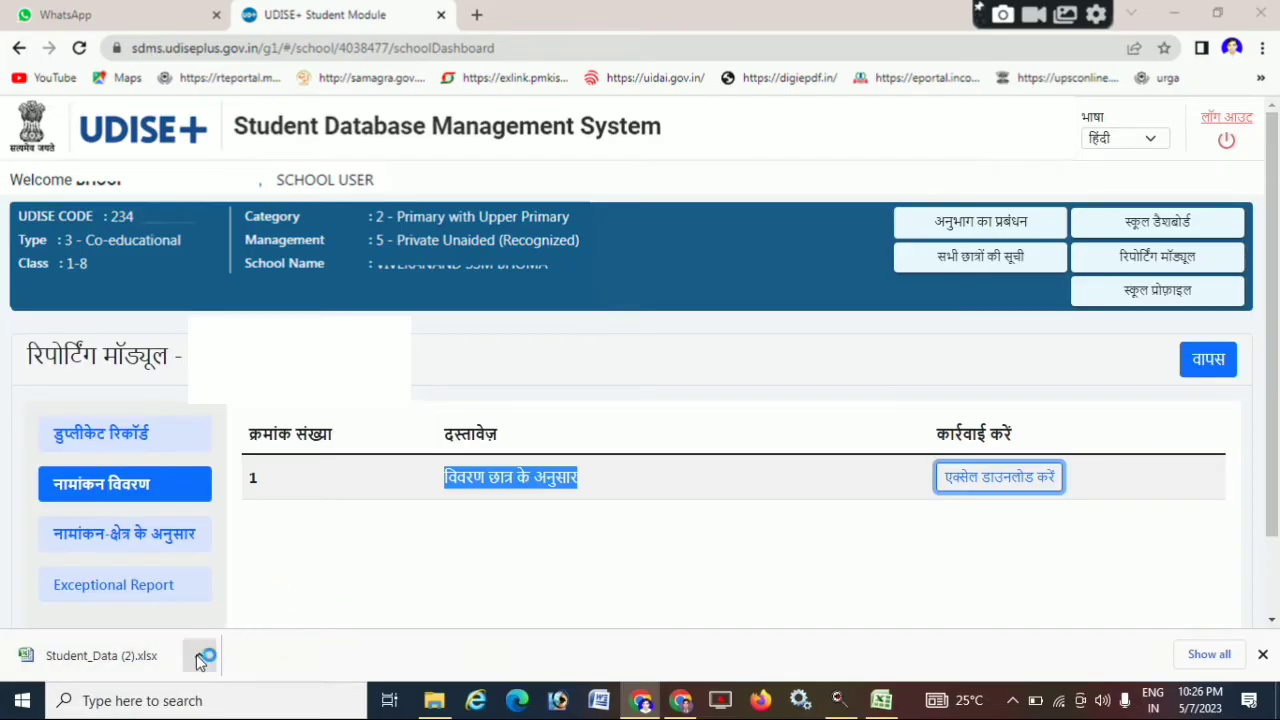
click(199, 656)
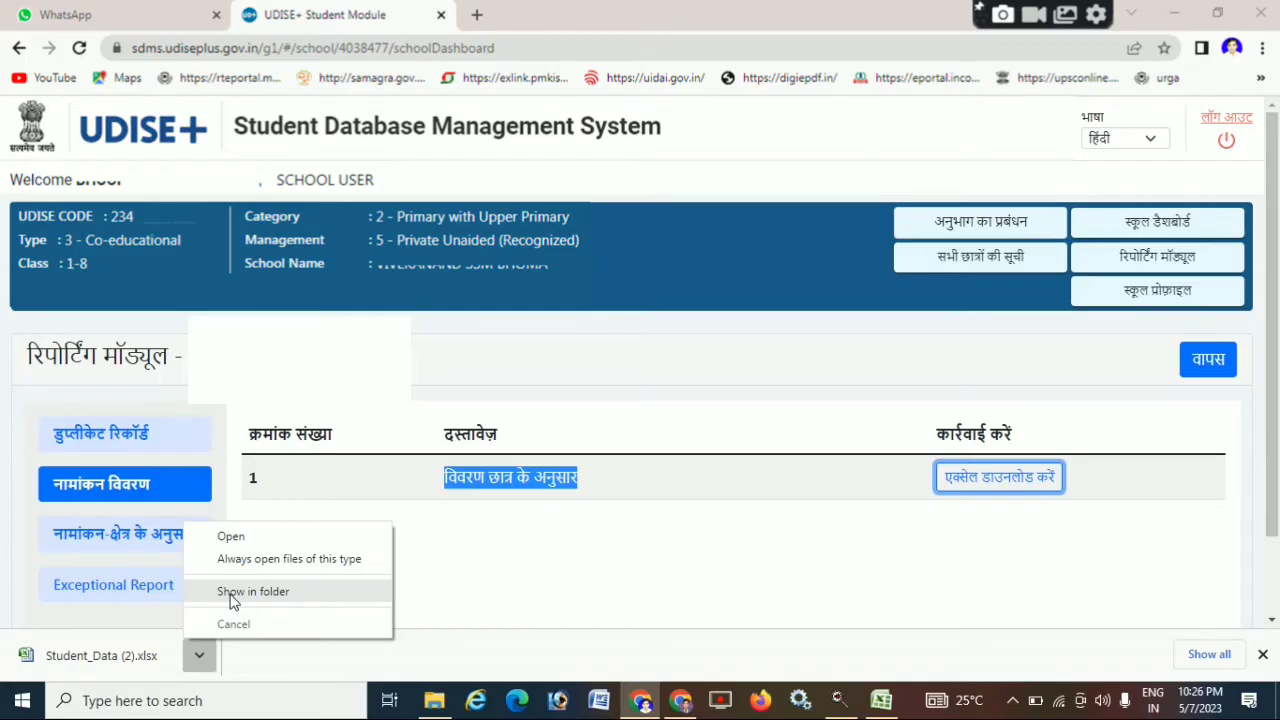
click(231, 537)
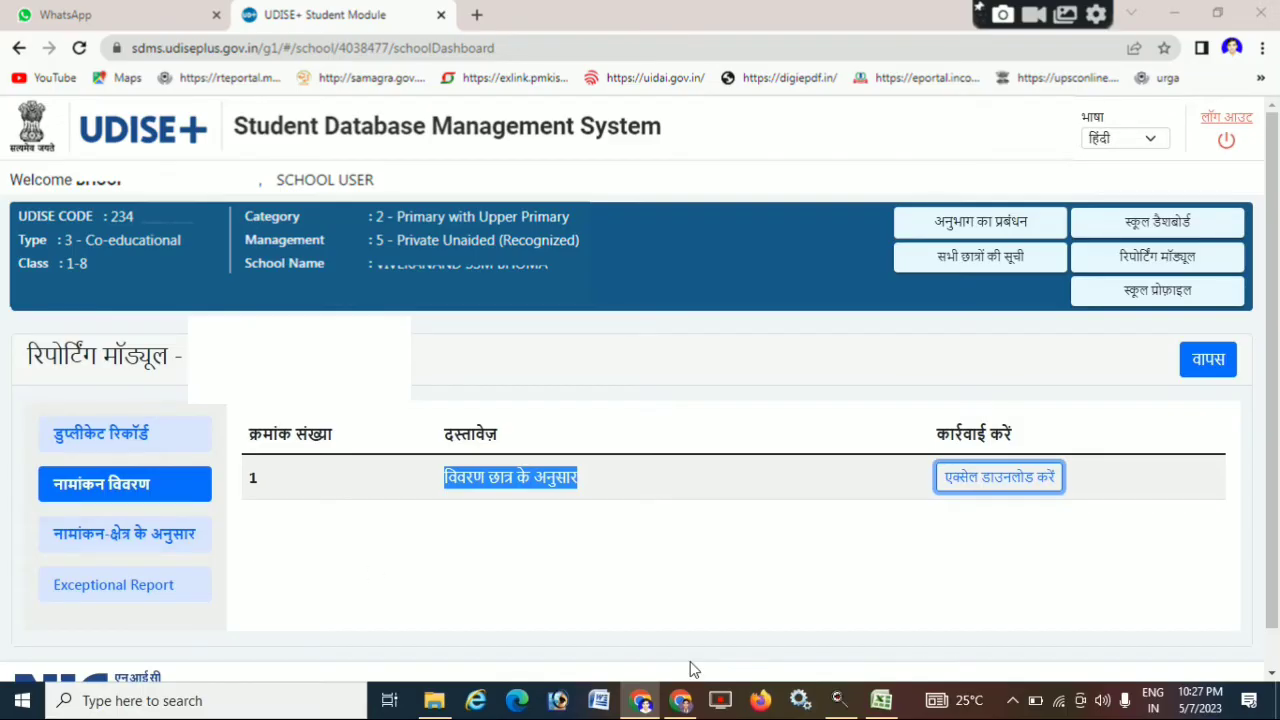
click(882, 702)
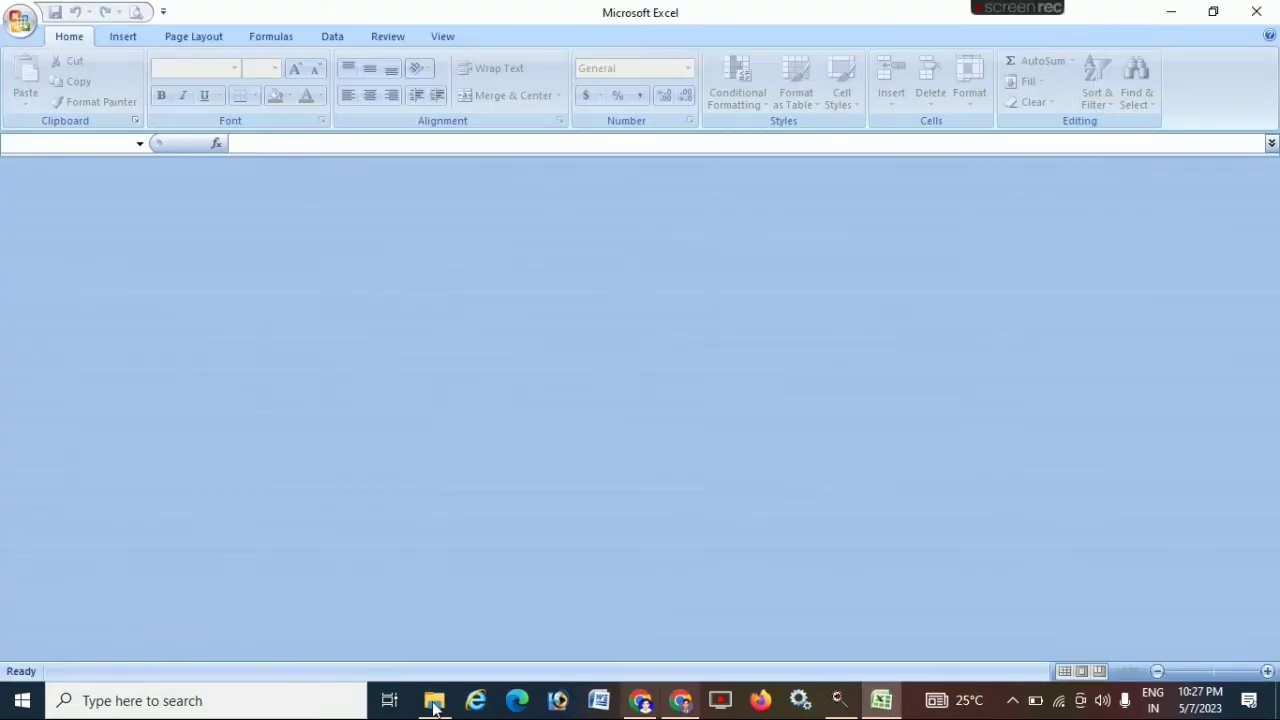
- Open Student_Data (2).xlsx and select the first student's Name As Aadhaar entry
click(434, 702)
click(434, 702)
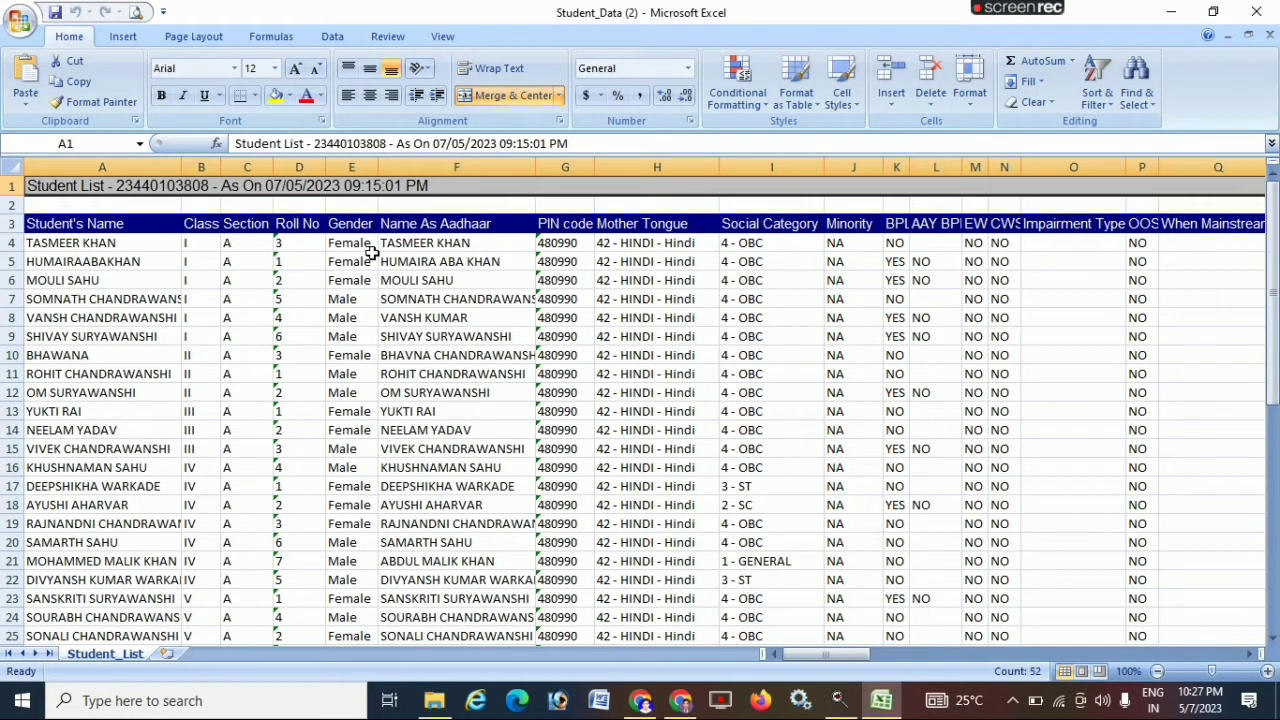
key(Down)
key(Down)
key(Down)
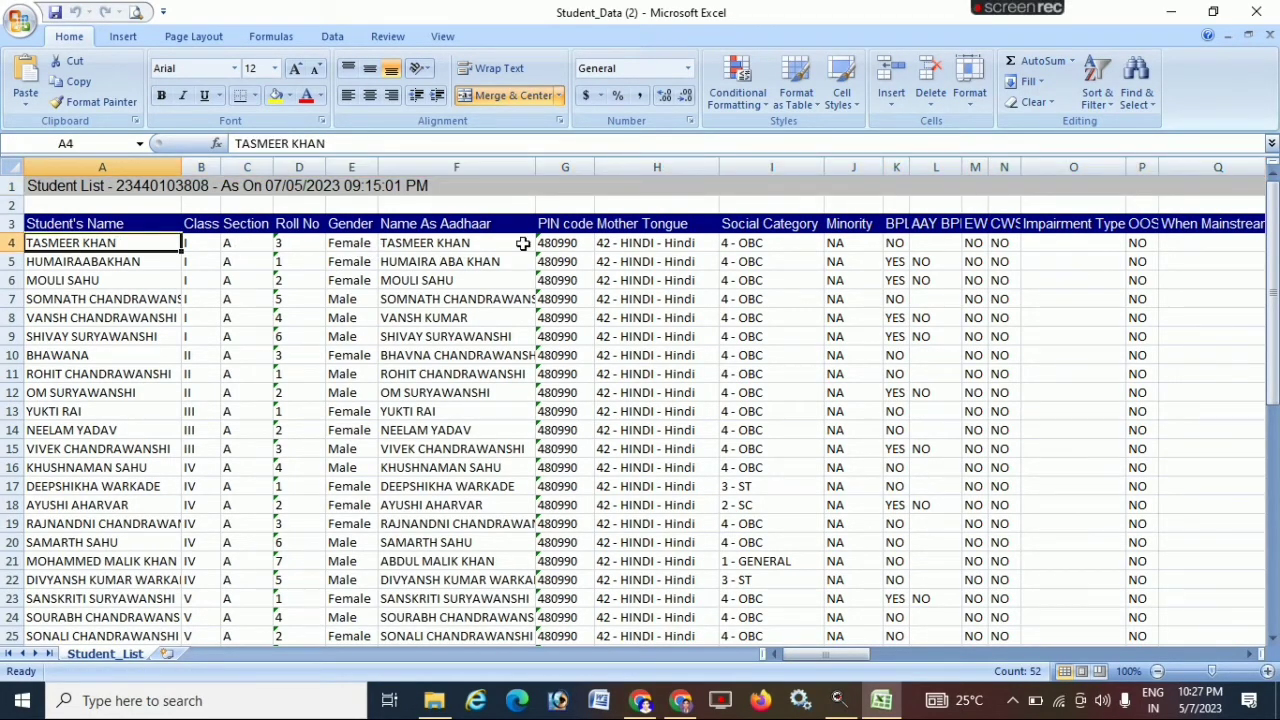
shift+click(522, 243)
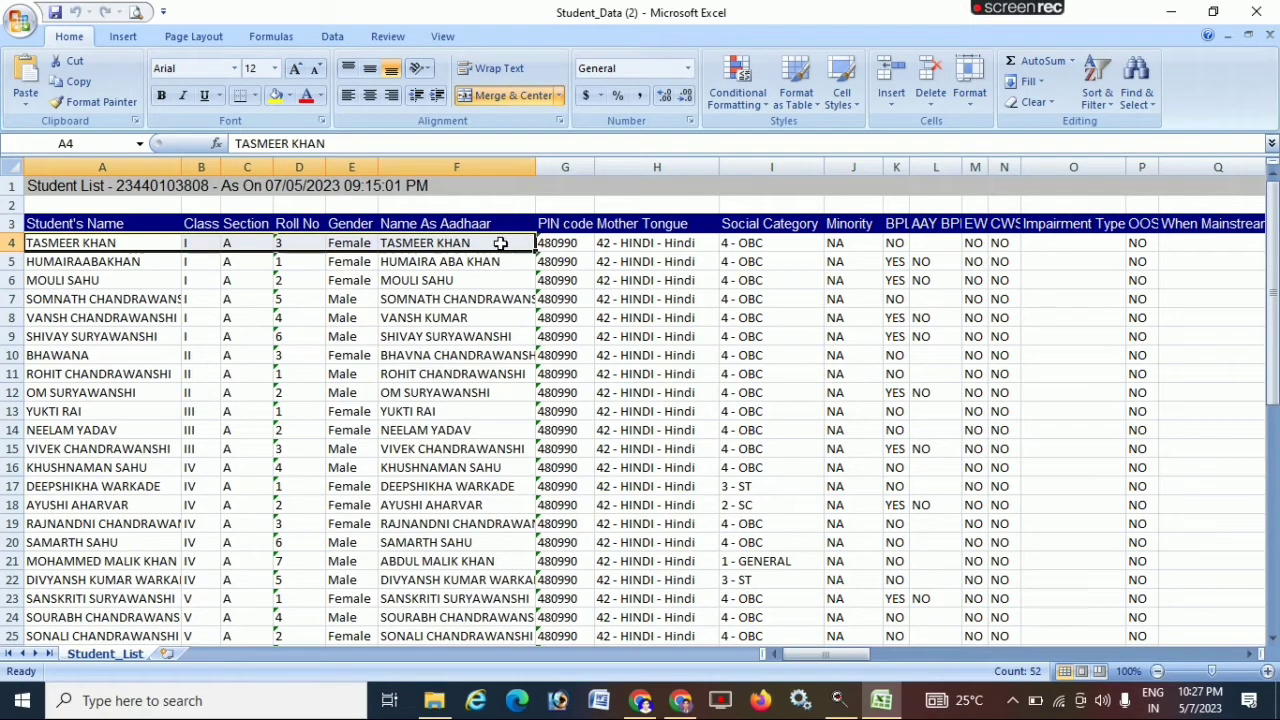
click(513, 243)
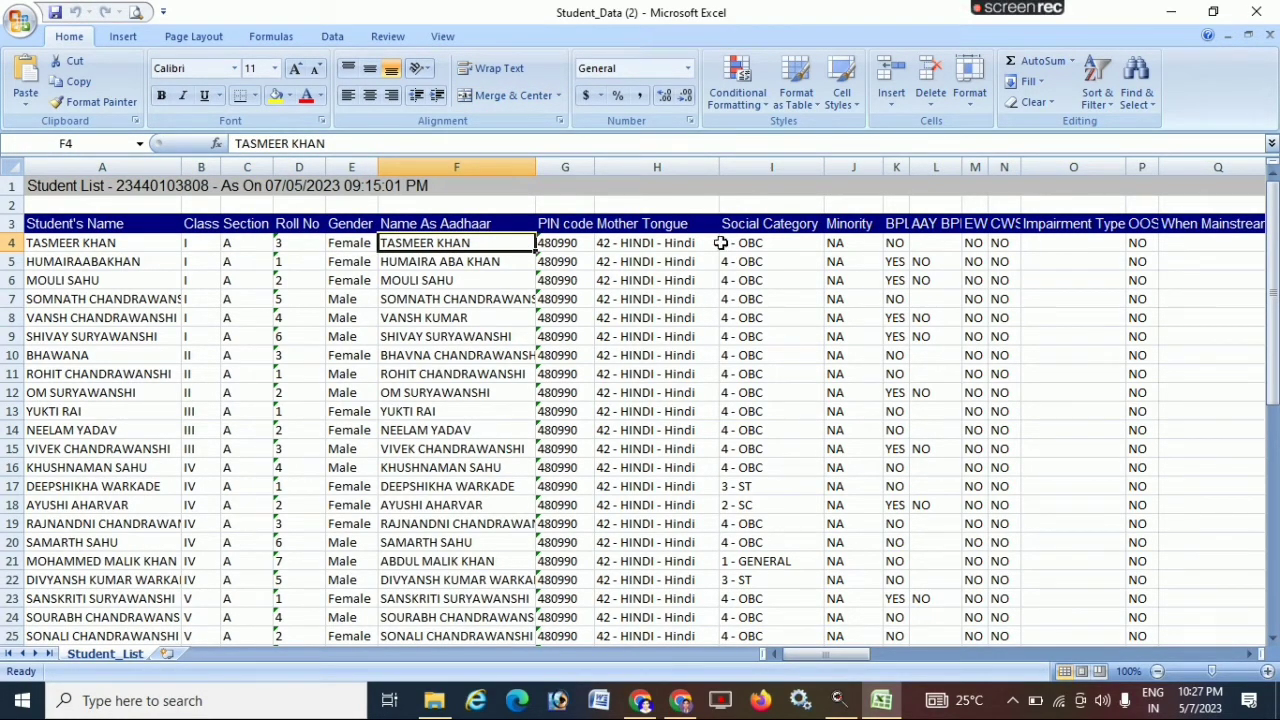
- Select the first student's fields from Social Category through Impairment Type and scroll across all columns
click(797, 247)
drag(797, 247, 1070, 250)
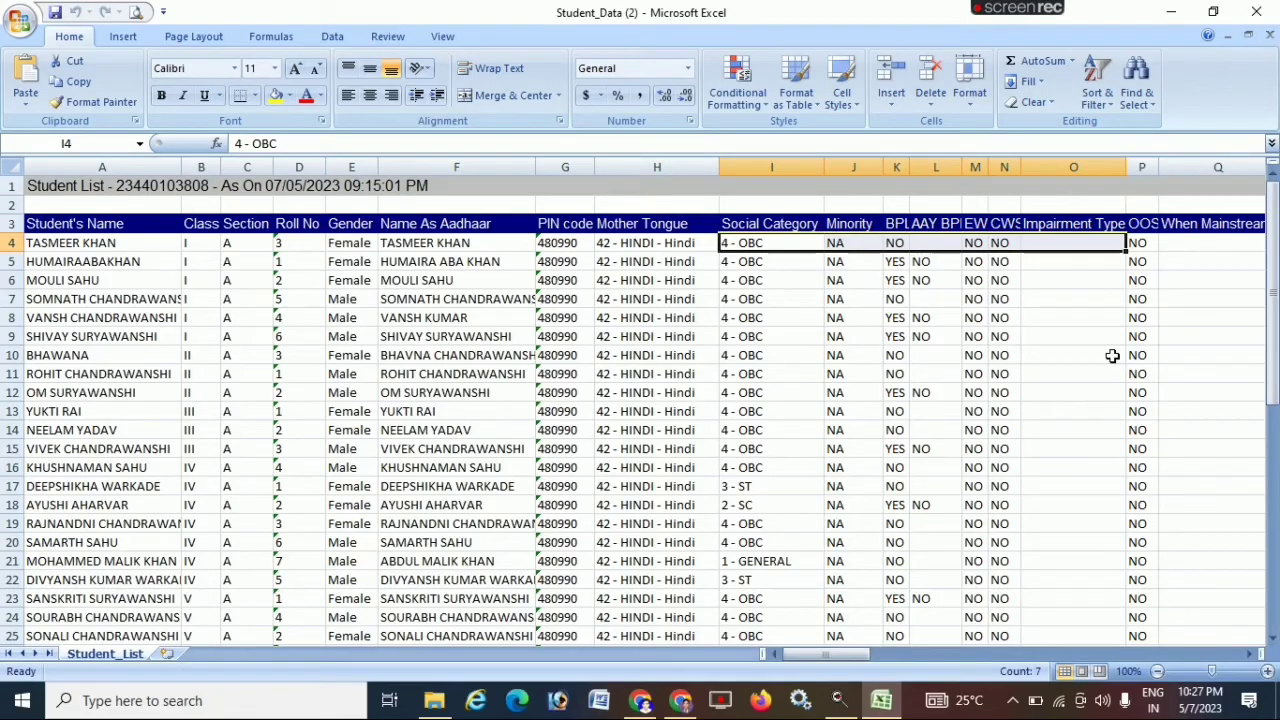
drag(842, 655, 951, 646)
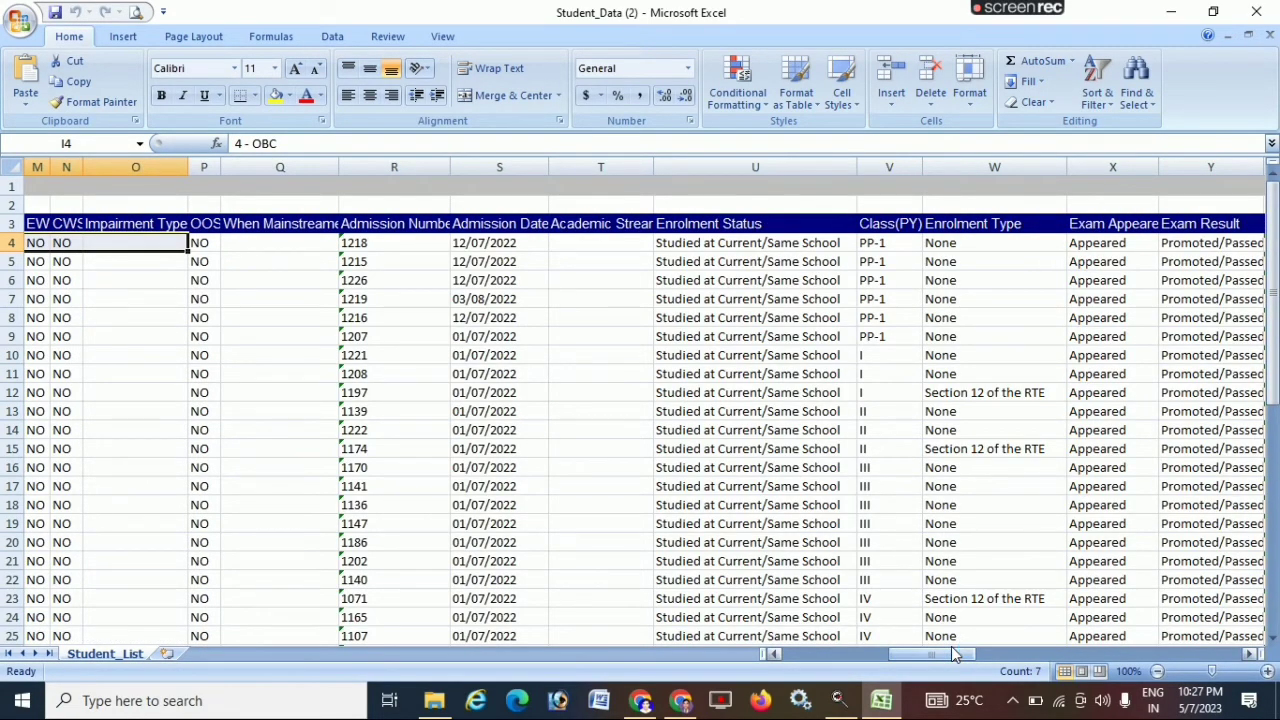
mouse_move(951, 646)
mouse_down()
mouse_move(1118, 660)
mouse_move(1222, 652)
mouse_up()
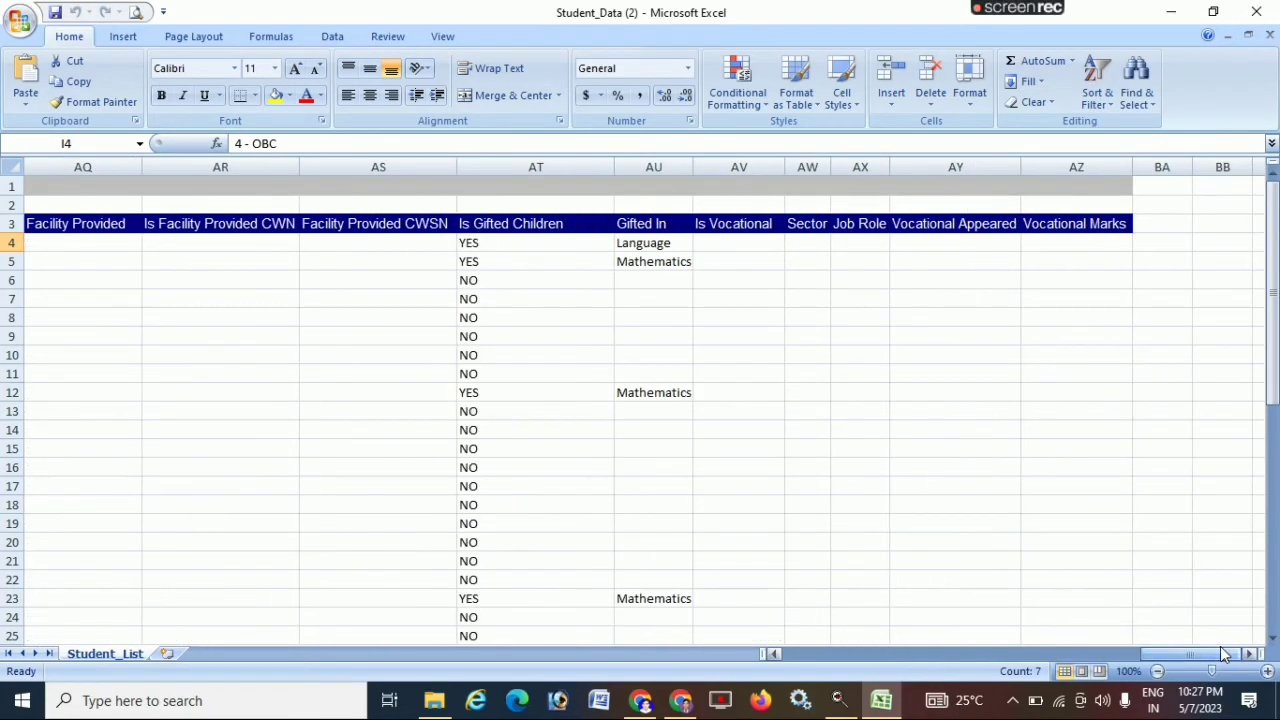